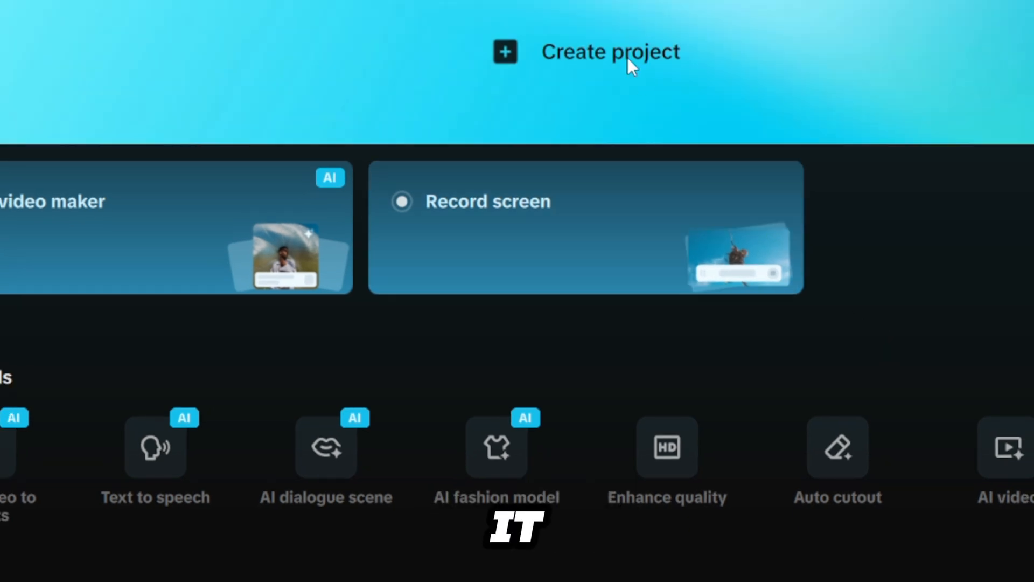
- Create a new project and import the Video_Ready_Digital_Studio_Setup clip from the Downloads folder
left_click(628, 57)
left_click(159, 167)
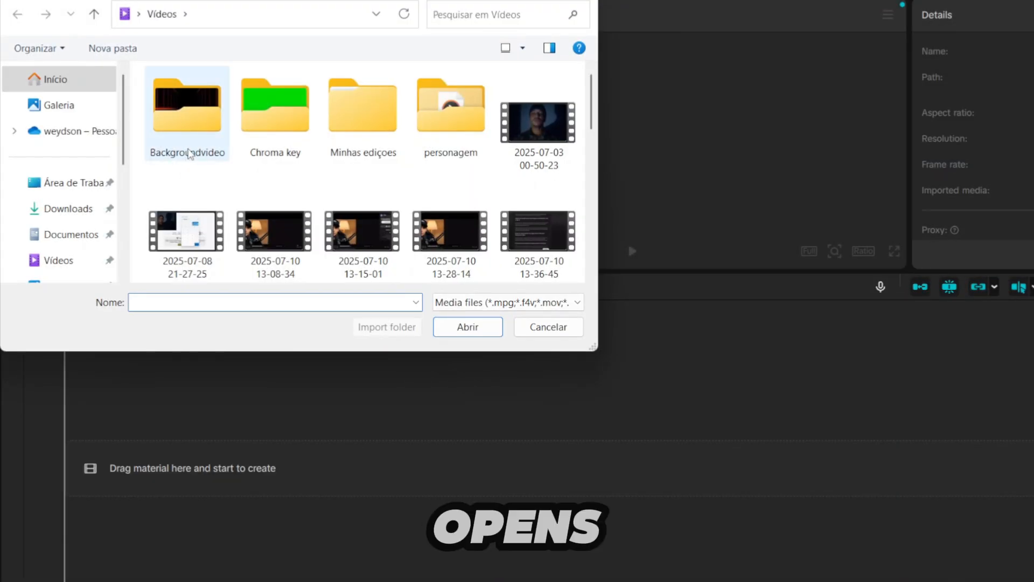
scroll(385, 161, "down", 1)
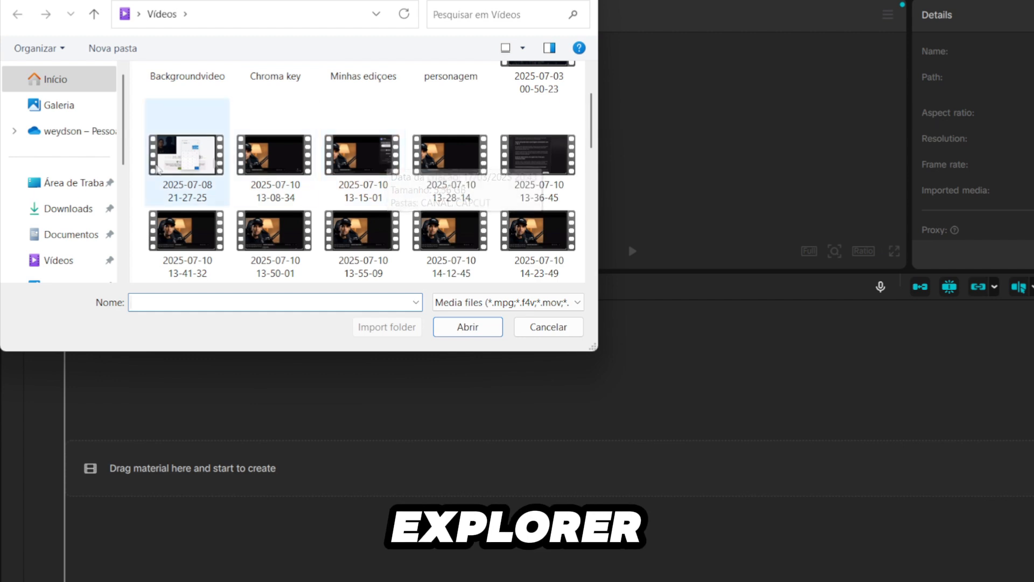
left_click(69, 208)
scroll(484, 156, "down", 3)
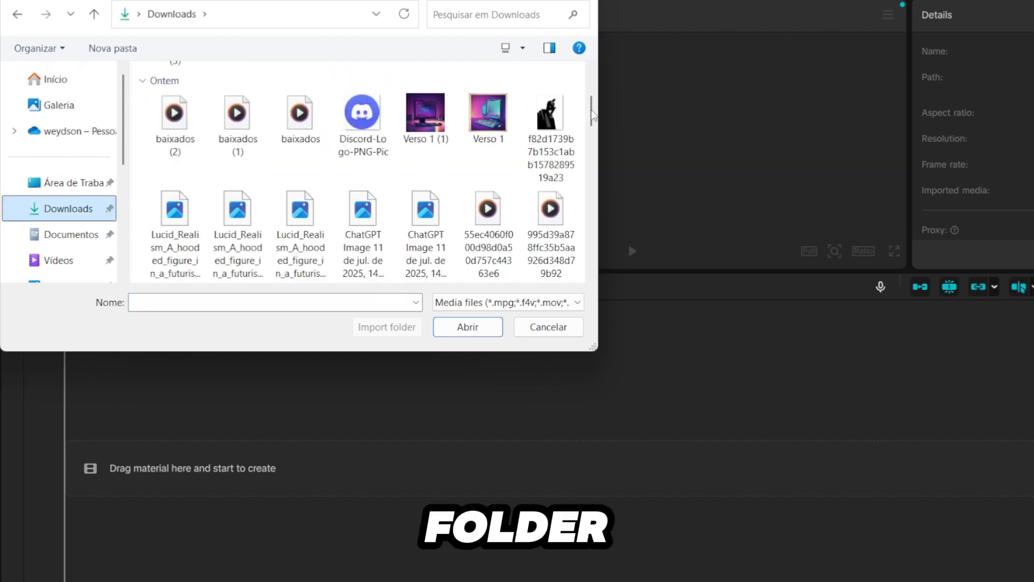
scroll(438, 126, "down", 10)
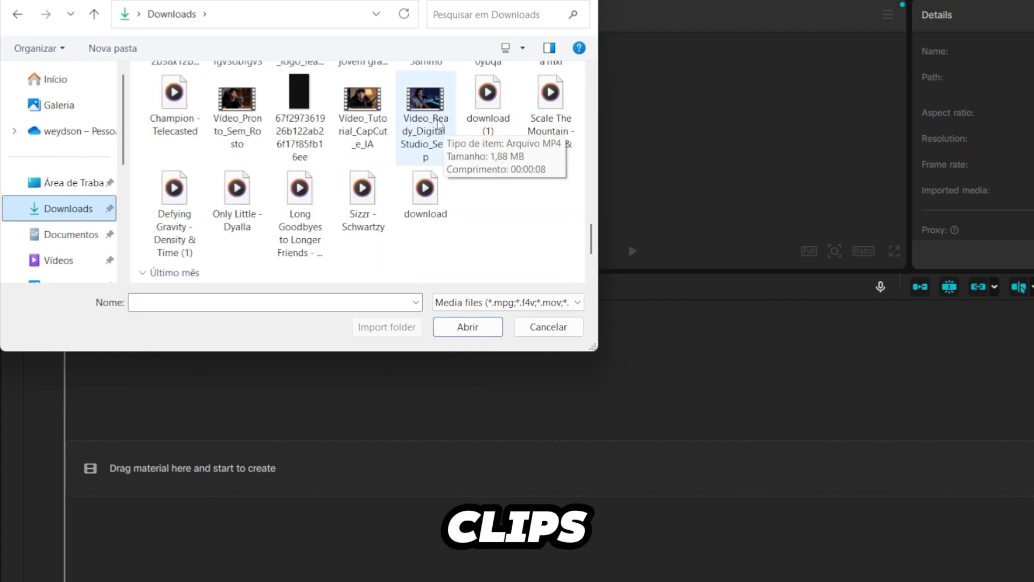
double_click(438, 126)
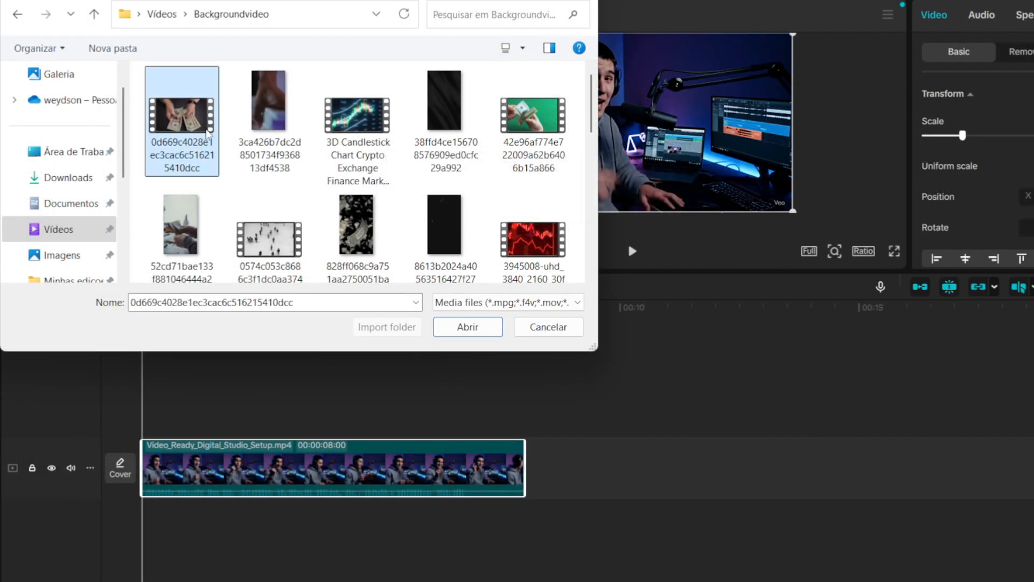
- Add the 0d669c4028e1ec3cac6c516215410dcc clip from the Backgroundvideo folder to the timeline and rearrange the order of the clips
left_click(469, 327)
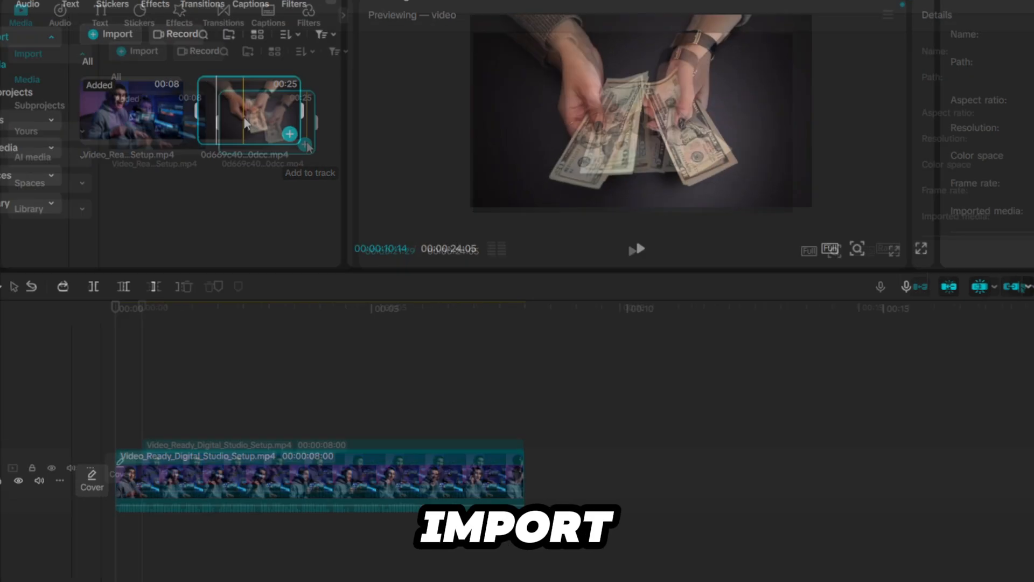
left_click_drag(245, 122, 546, 499)
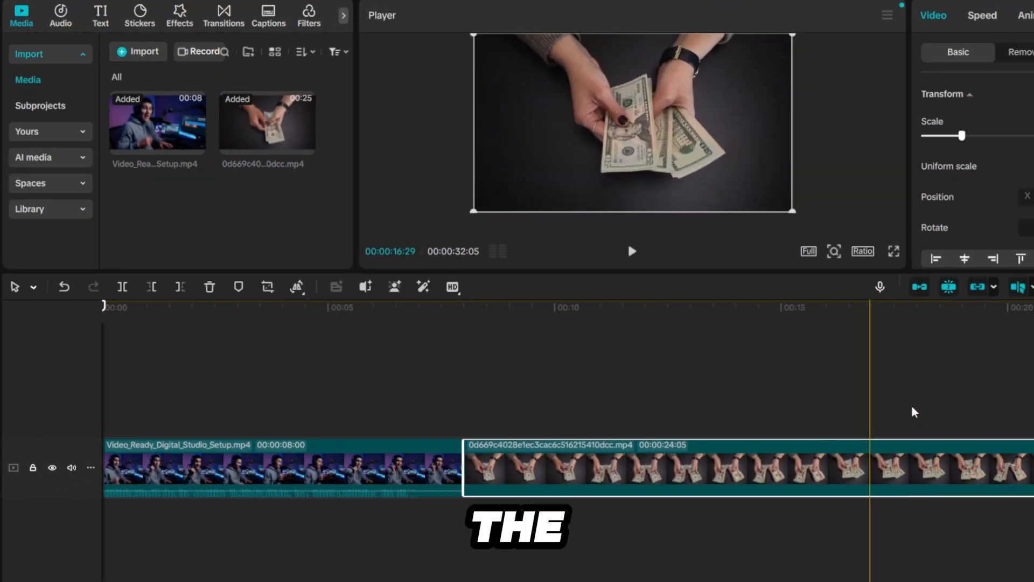
scroll(913, 412, "down", 4)
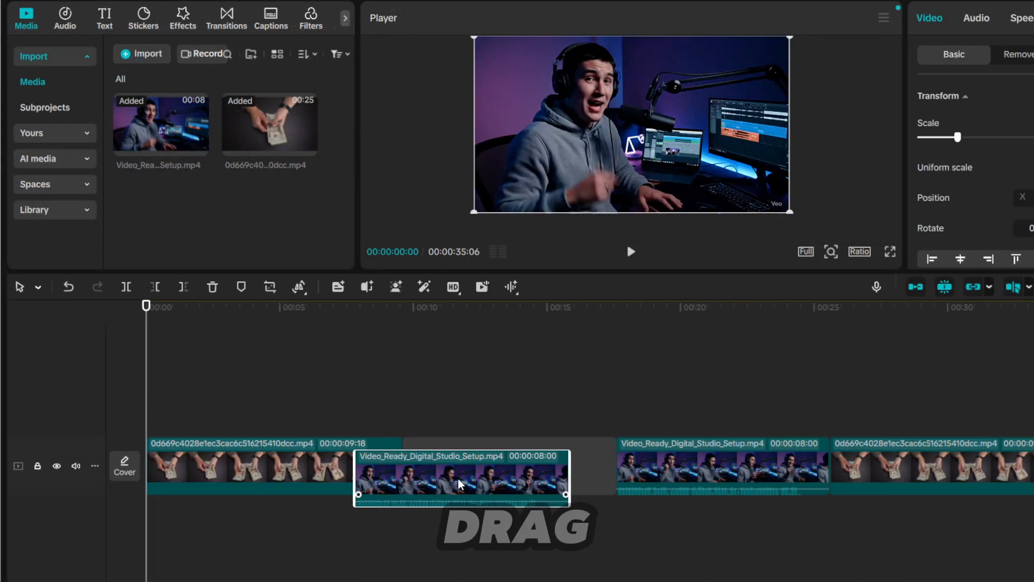
left_click_drag(538, 466, 514, 445)
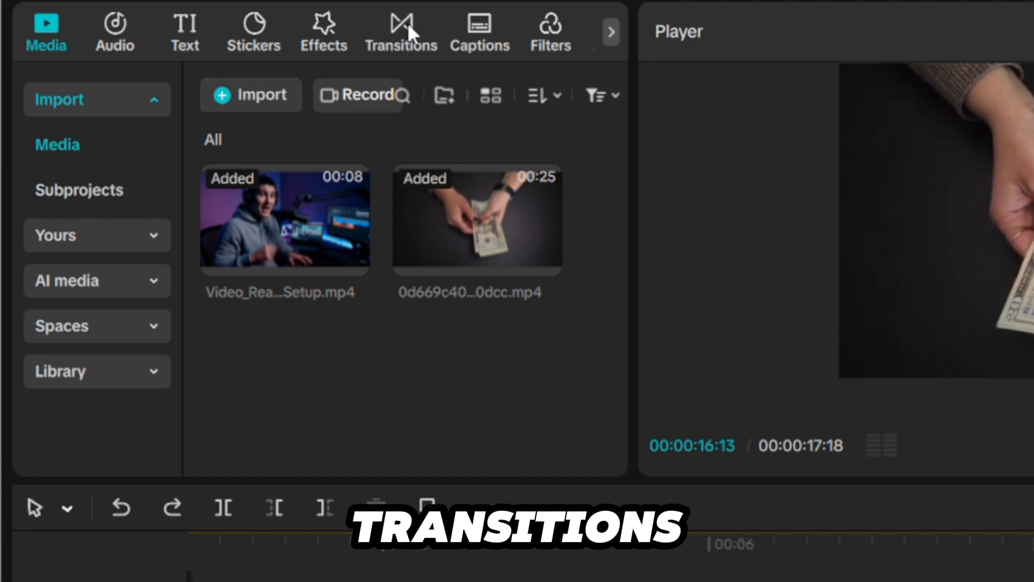
- Add the Black Fade transition between the studio clip and the money clip, and play back that section
left_click(408, 29)
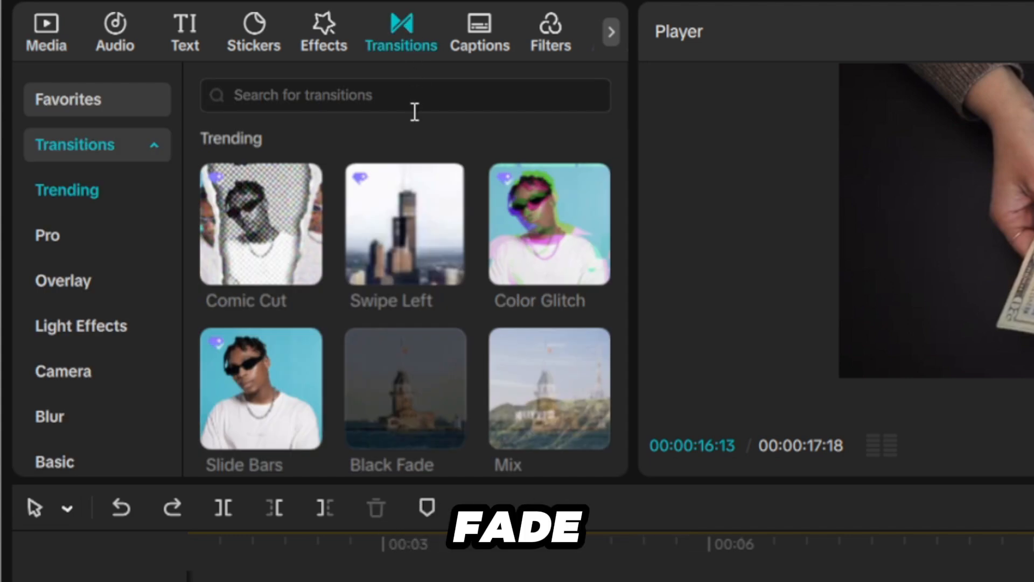
mouse_move(419, 410)
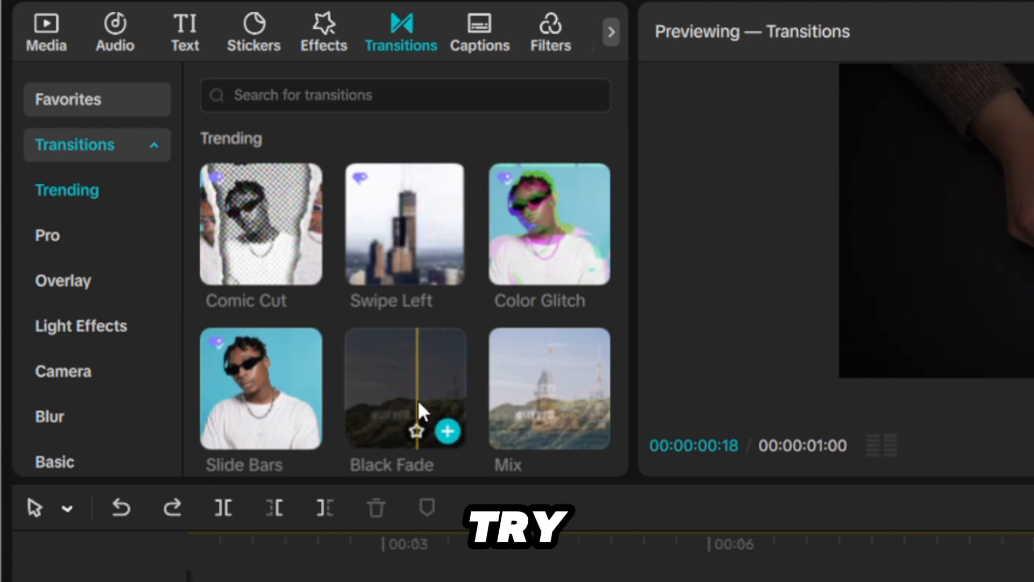
left_click_drag(417, 401, 609, 529)
left_click_drag(377, 326, 680, 581)
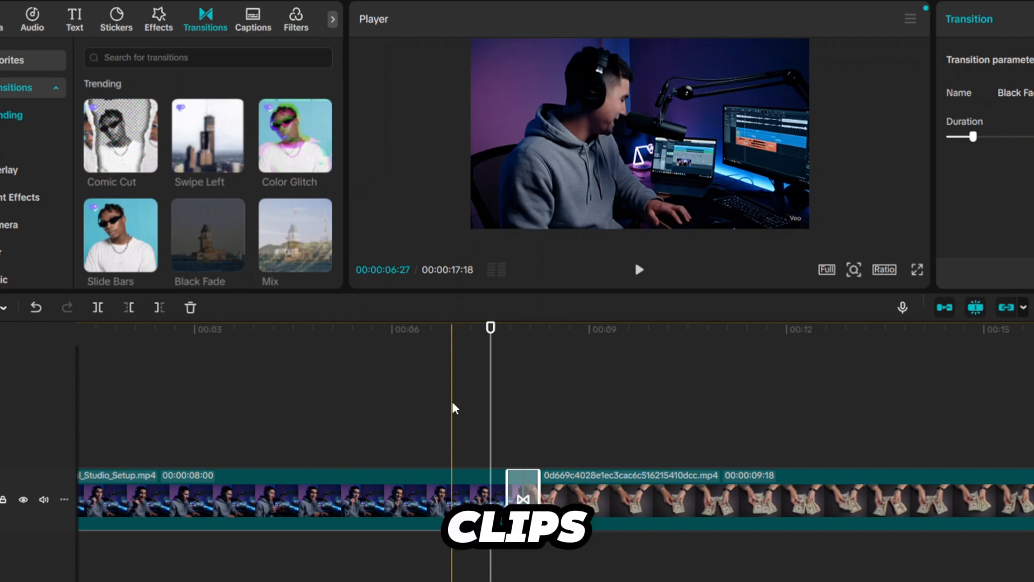
left_click(453, 403)
key("space")
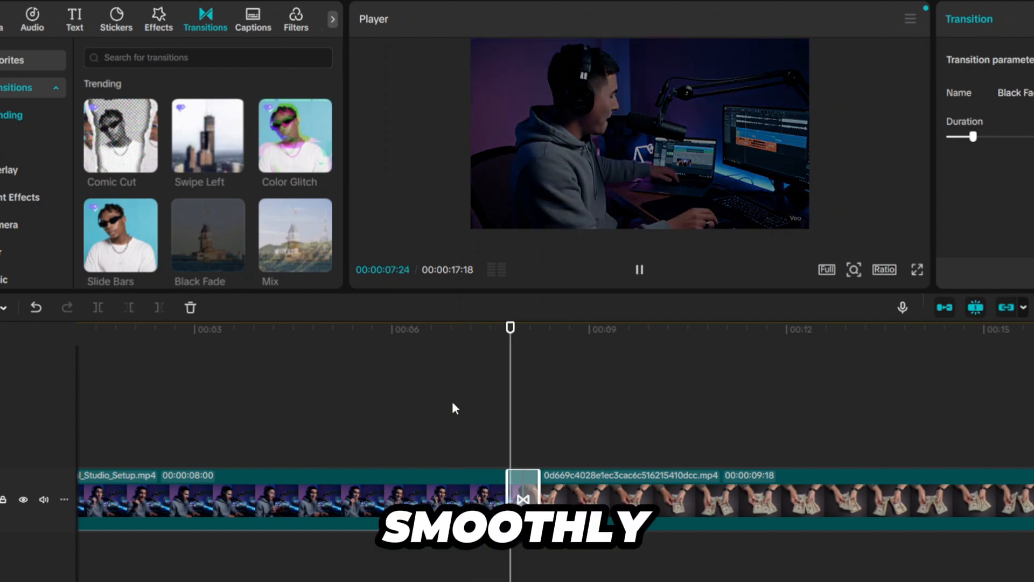
key("space")
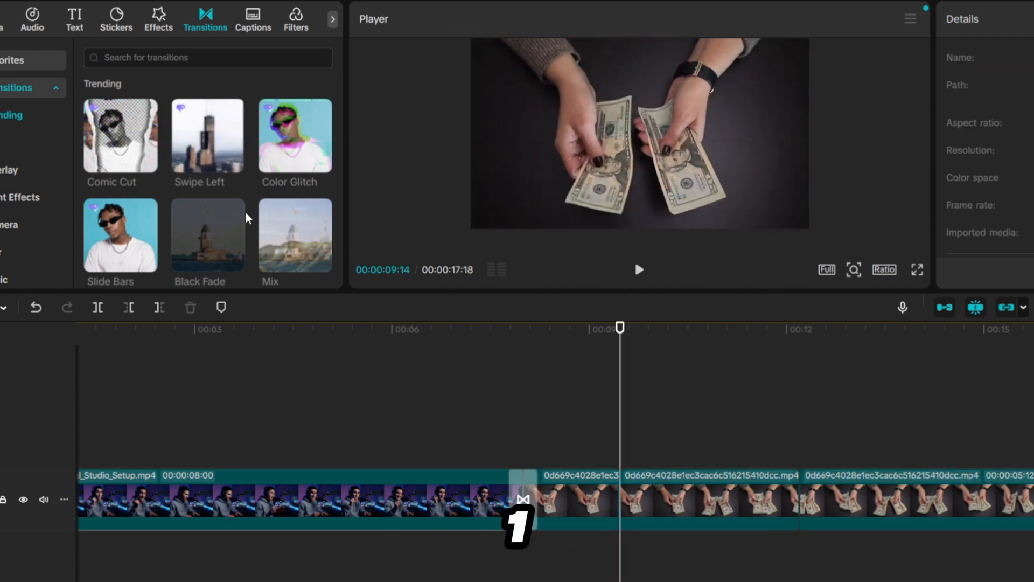
- Add the Layers transition at the money clip's first cut, between 9 and 10 seconds, and play it back
scroll(245, 215, "down", 2)
scroll(245, 215, "down", 1)
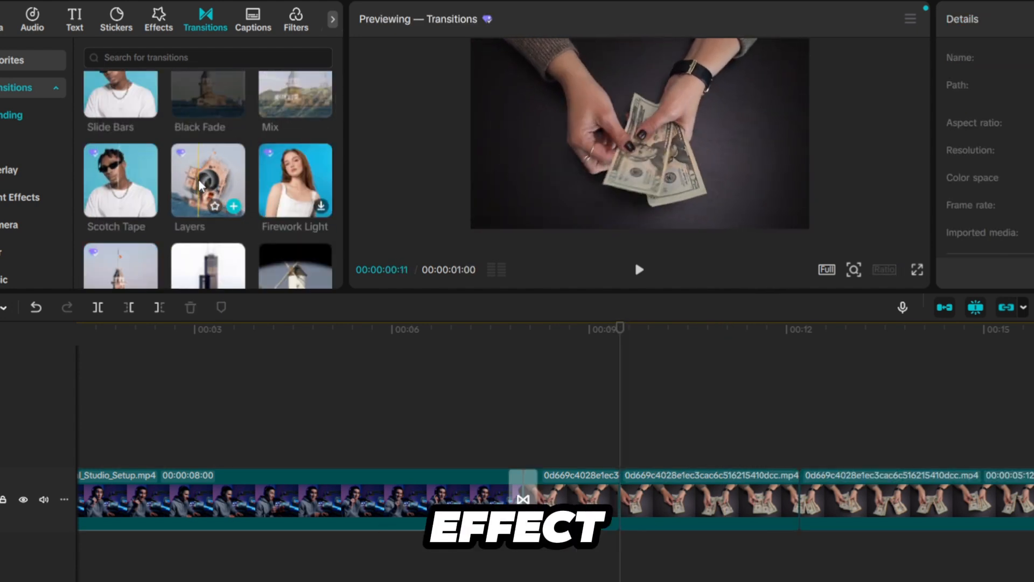
left_click_drag(243, 213, 619, 474)
key("space")
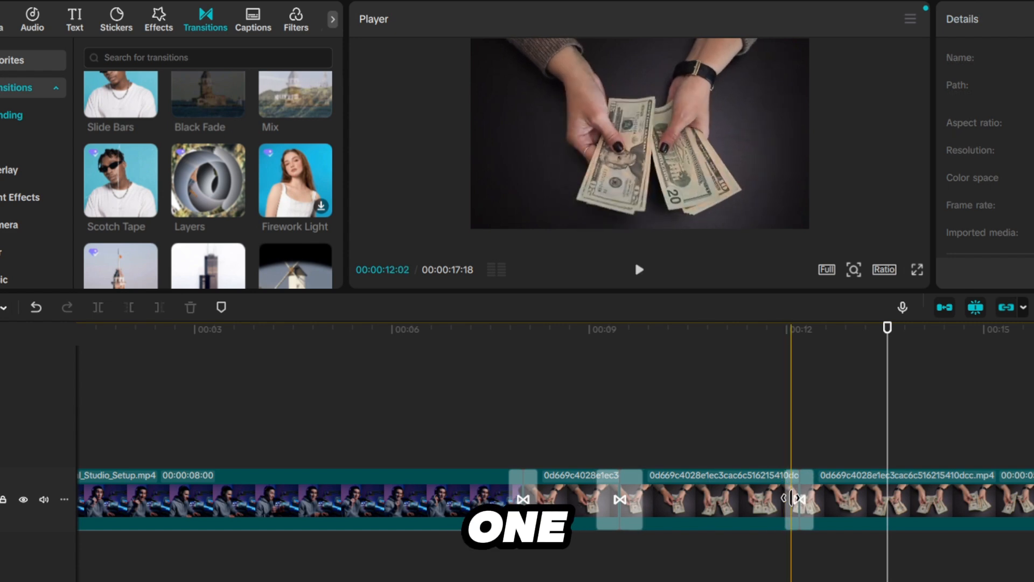
- Delete the transition at the money clip's cut near the 12-second mark
left_click(792, 498)
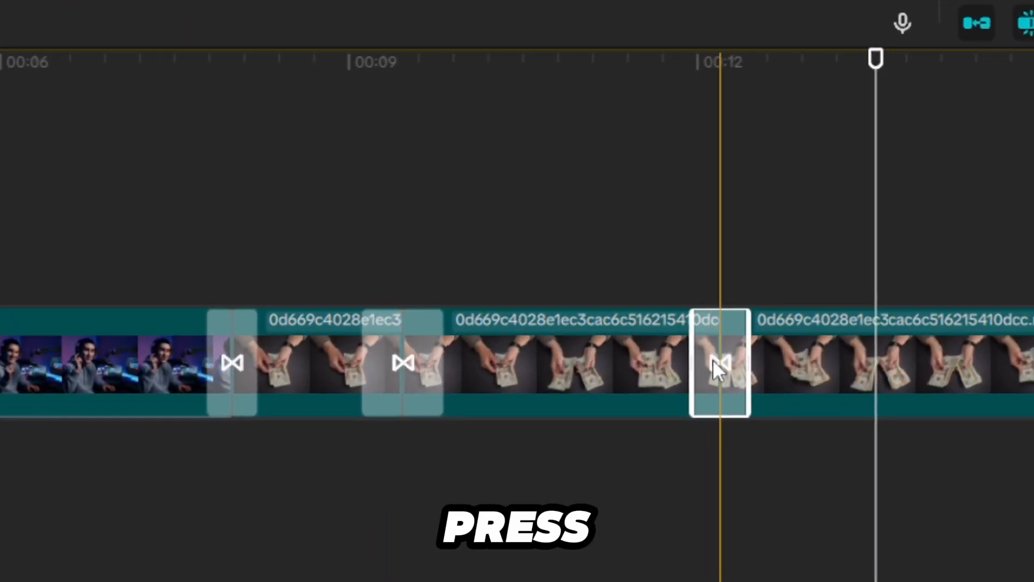
key("Delete")
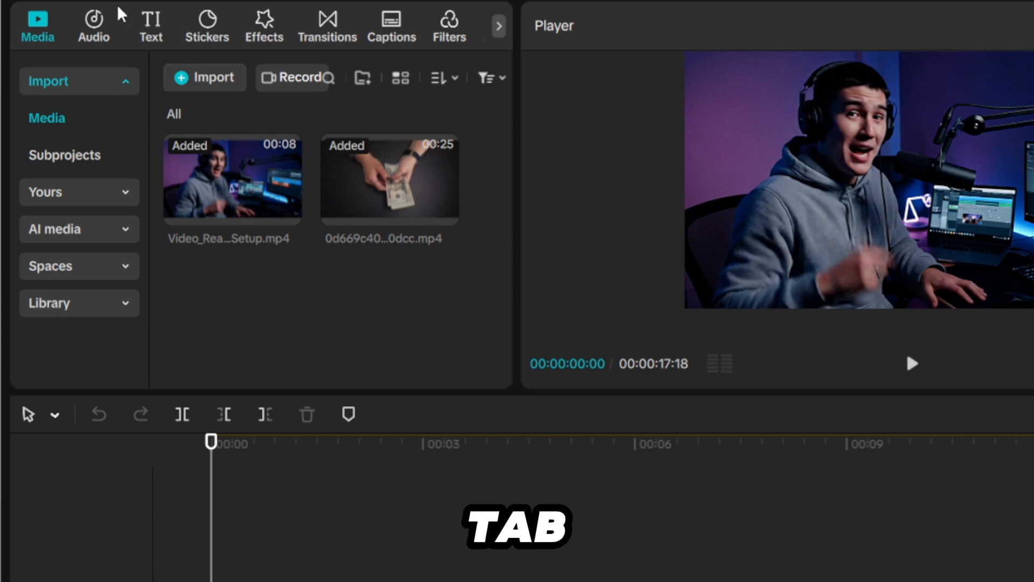
- Add the BuleR&Bii song from the Hip-Hop music category to the timeline
left_click(94, 23)
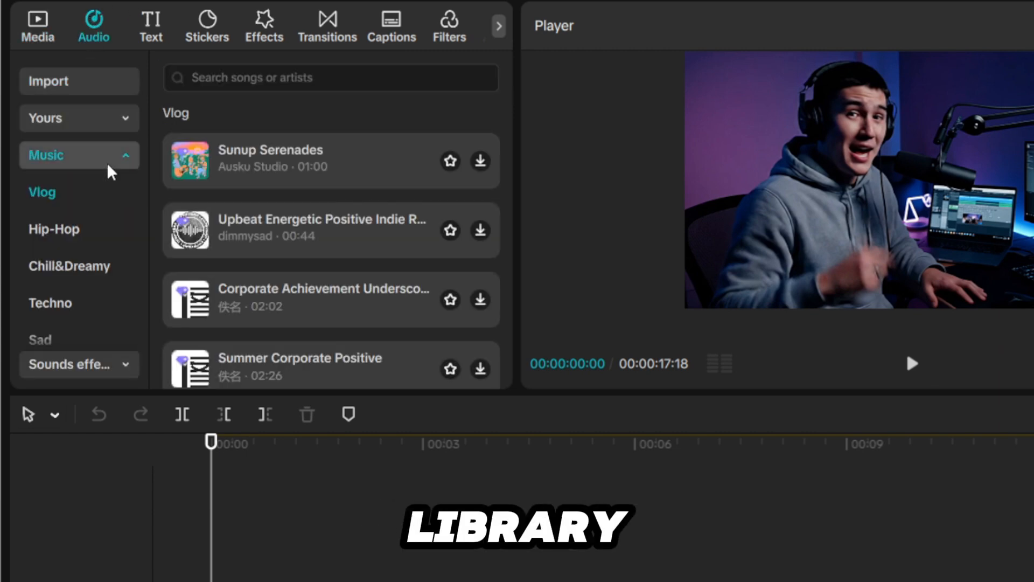
scroll(124, 146, "down", 3)
left_click(110, 122)
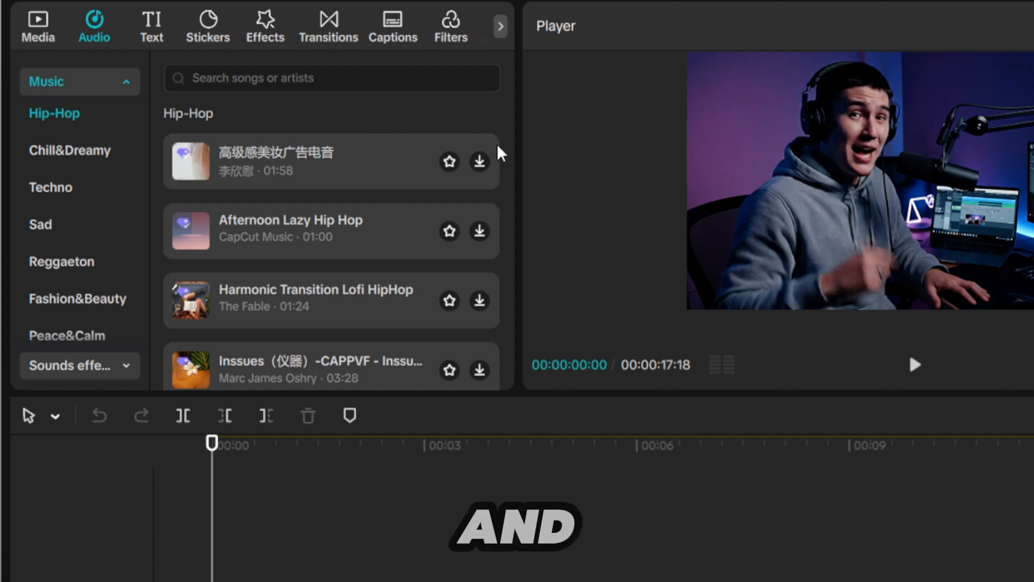
scroll(499, 154, "down", 3)
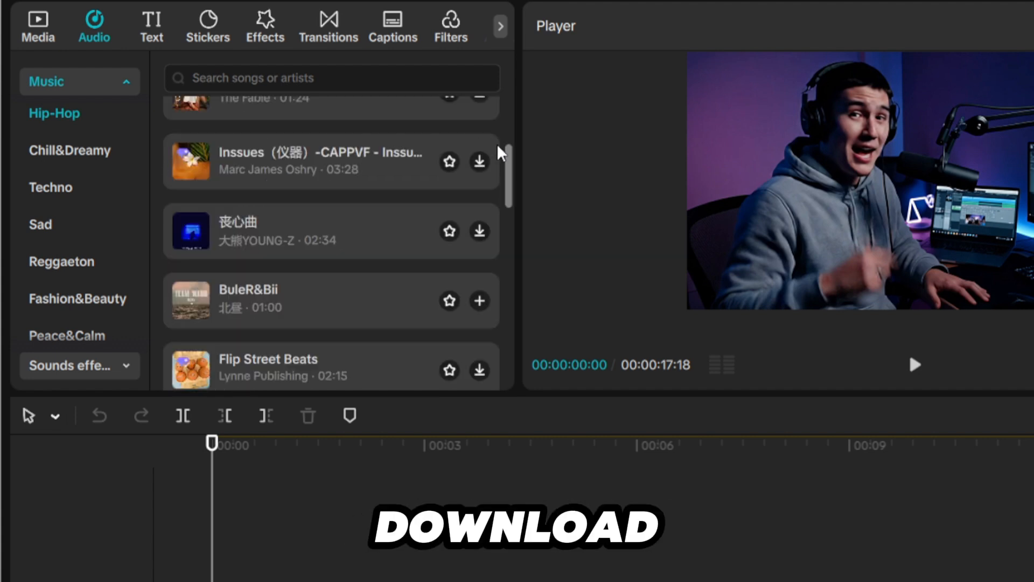
left_click(480, 303)
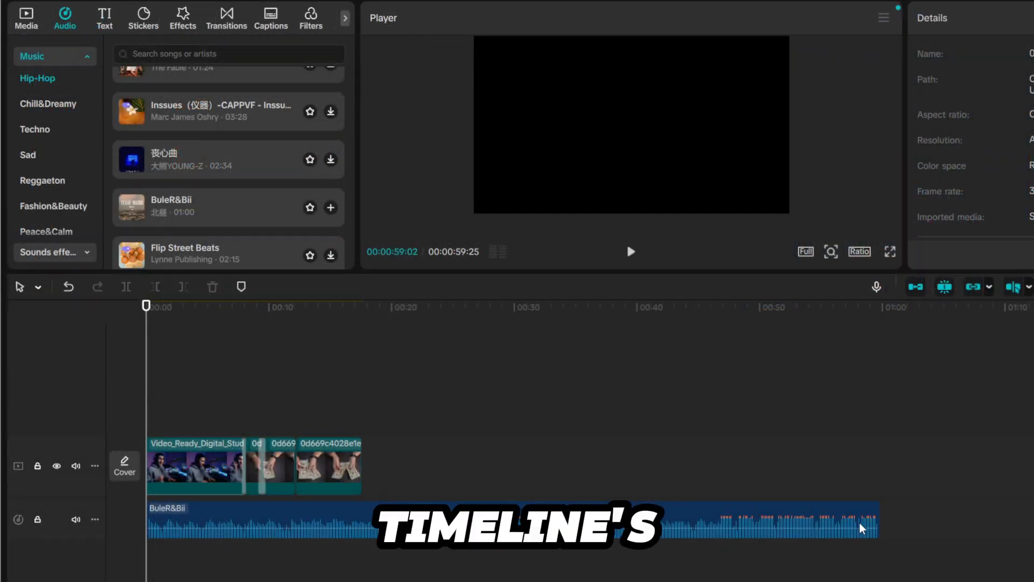
- Trim the BuleR&Bii track to end together with the video clips and lower its volume
left_click(862, 529)
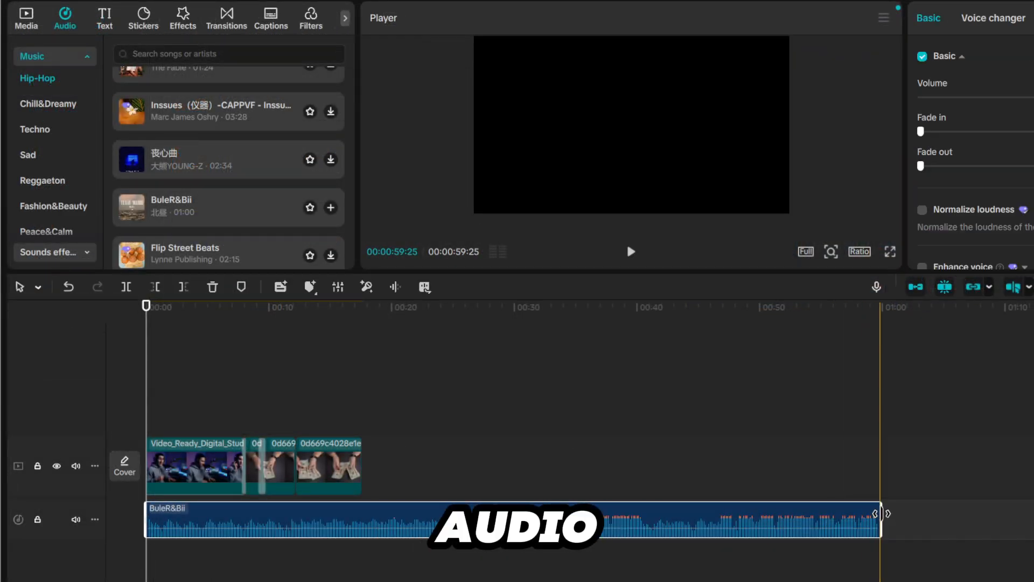
left_click_drag(853, 515, 733, 515)
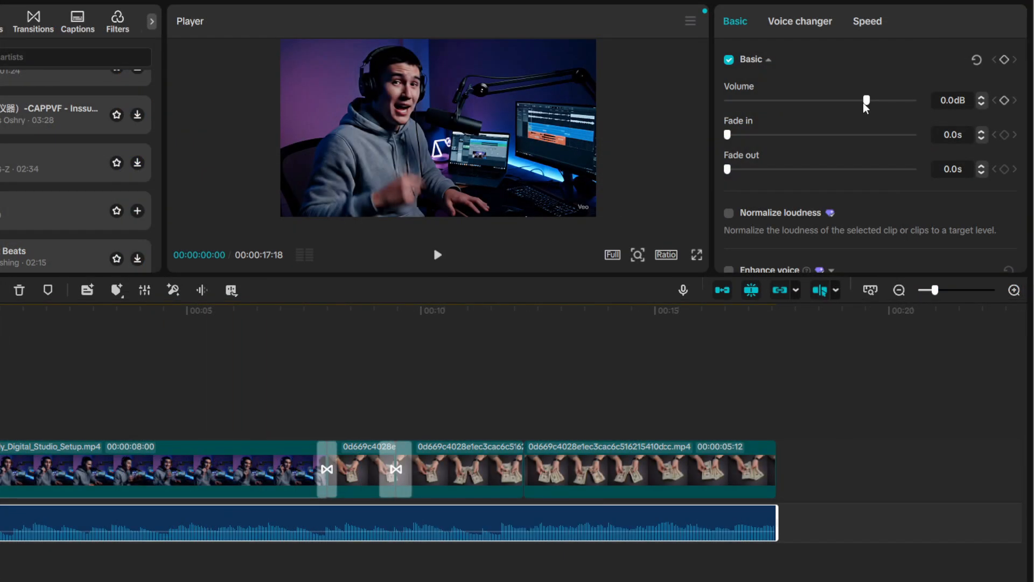
left_click_drag(866, 107, 840, 111)
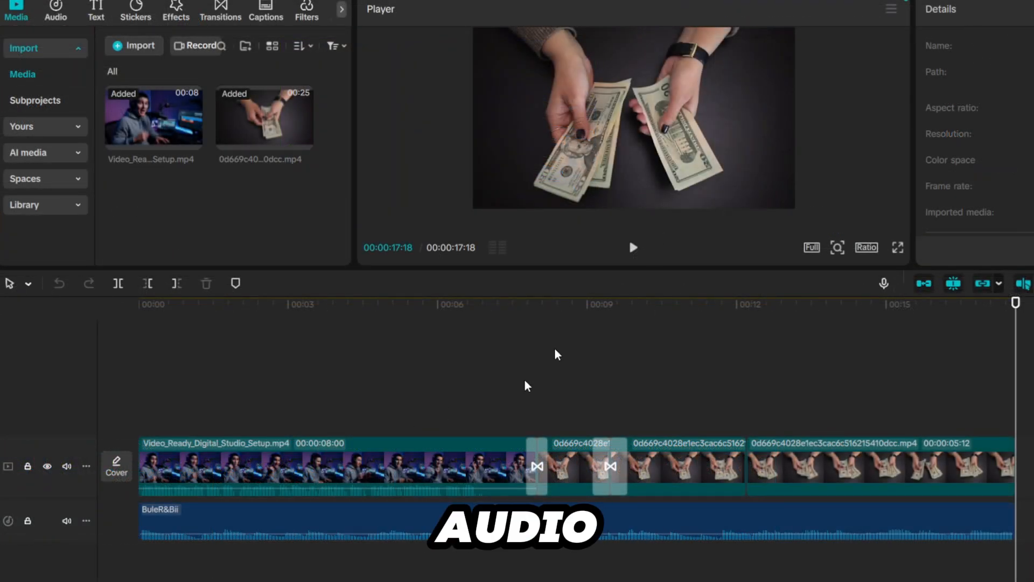
- Turn the volume of the Video_Ready_Digital_Studio_Setup clip down to the minimum
left_click(397, 477)
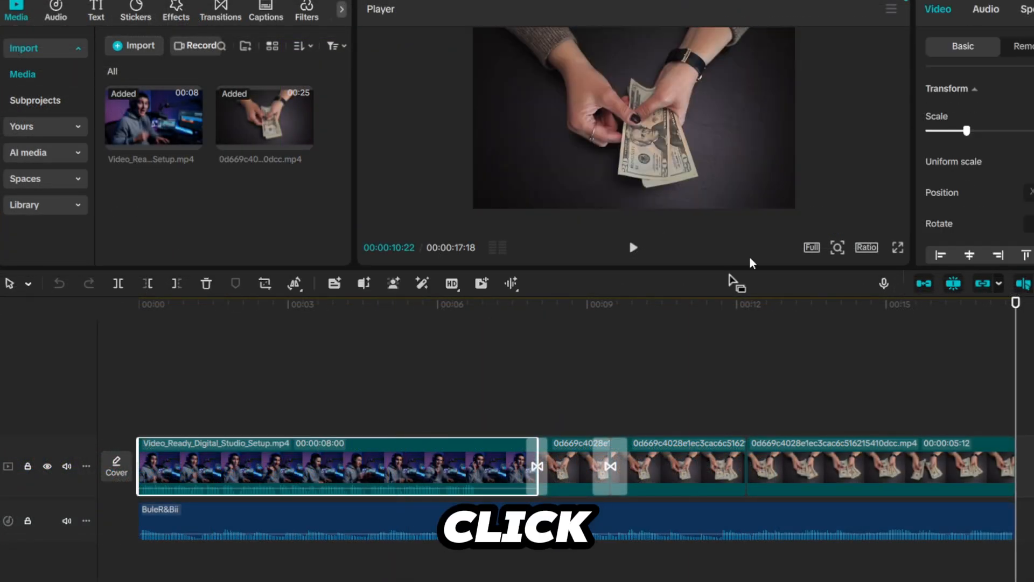
left_click(986, 20)
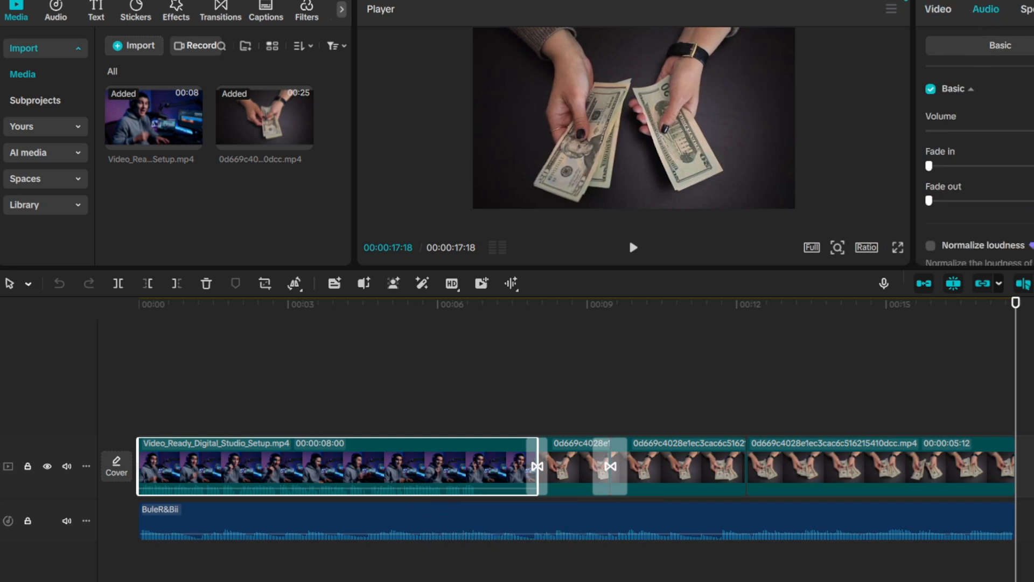
- Browse the Trending sound effects in the audio library
left_click(55, 11)
left_click(78, 100)
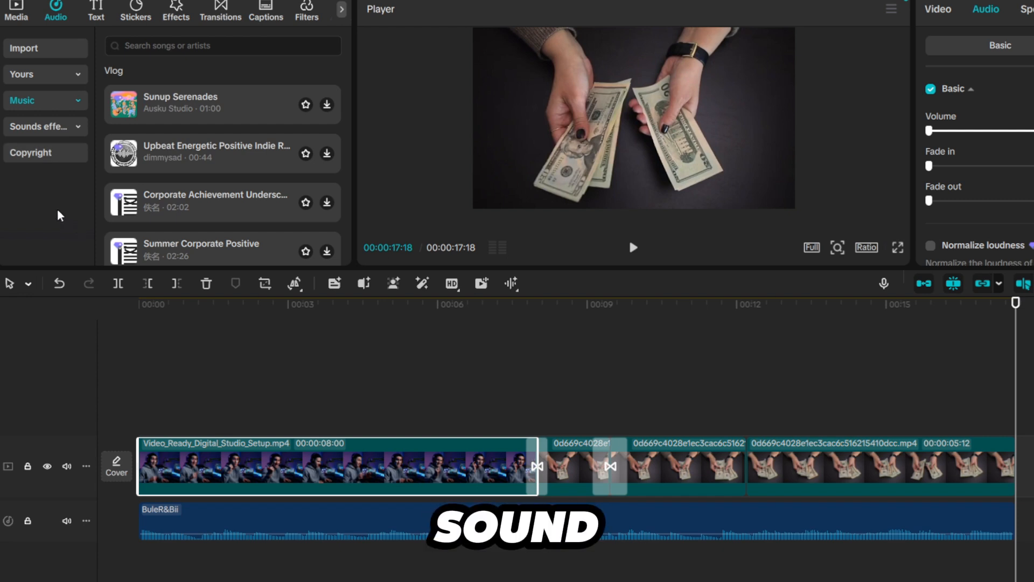
left_click(65, 127)
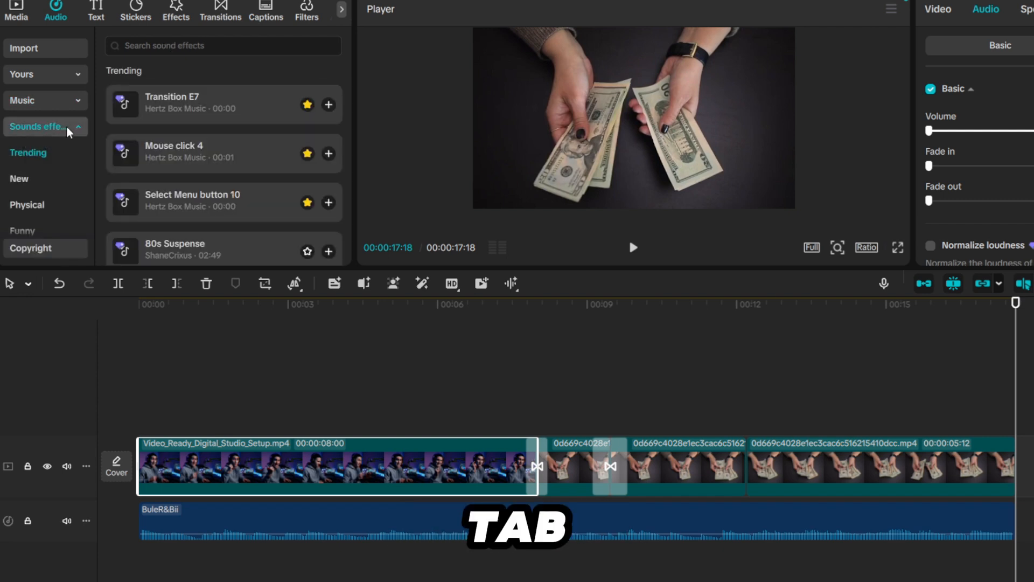
scroll(248, 130, "down", 5)
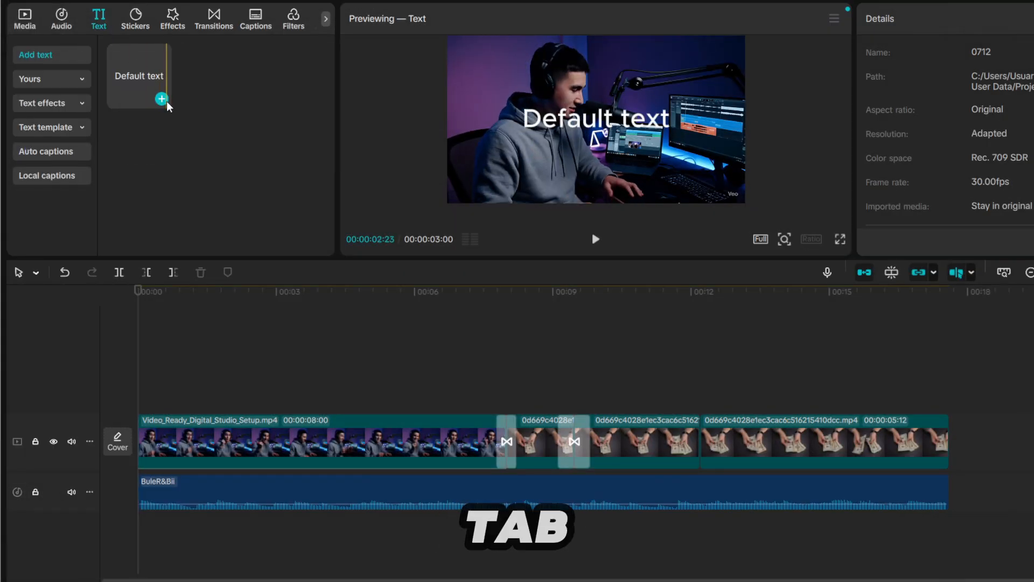
- Add a default text title at the start of the timeline and change its wording to "Sumer"
left_click(162, 99)
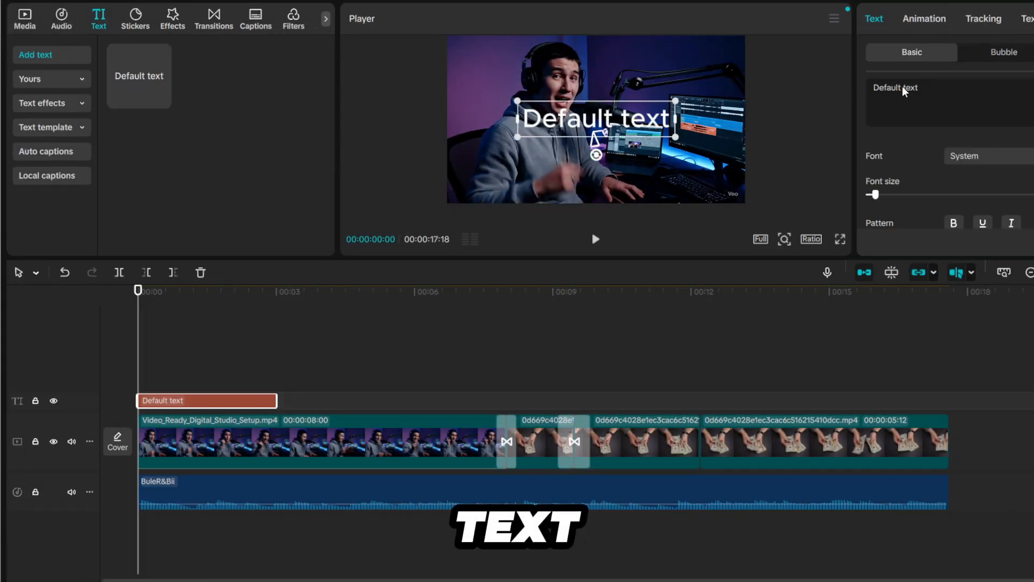
left_click_drag(904, 92, 932, 86)
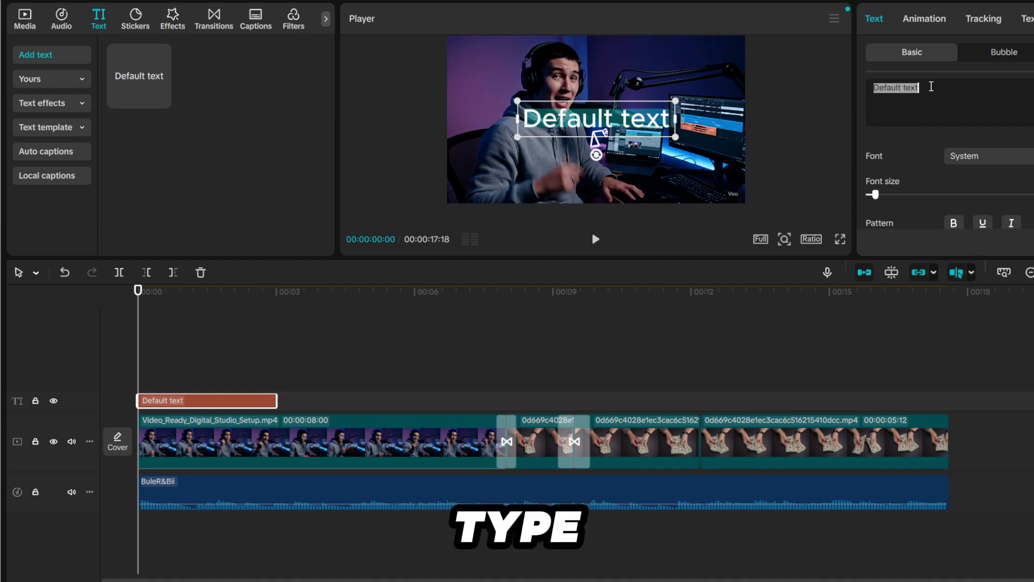
type("S")
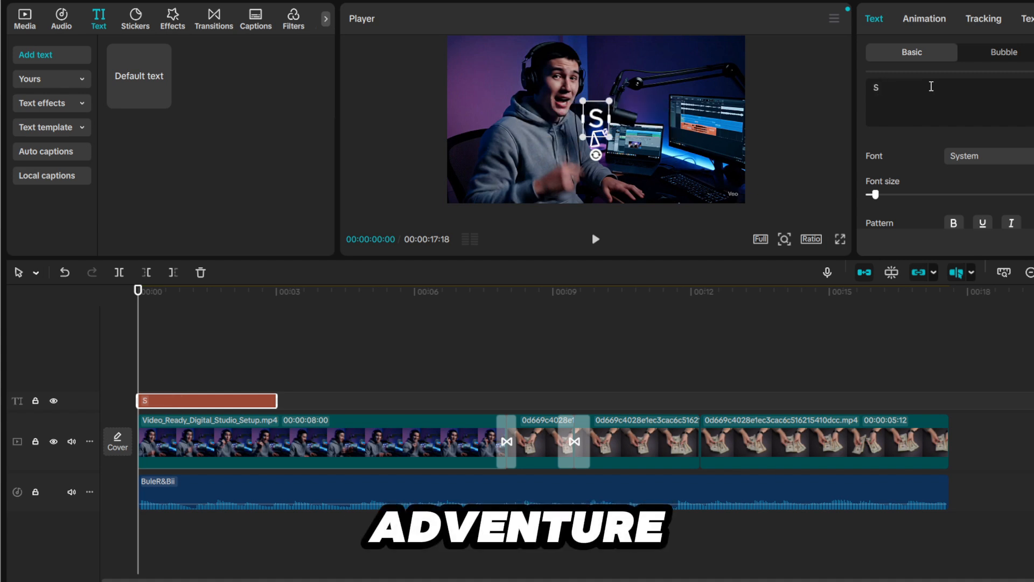
type("umer")
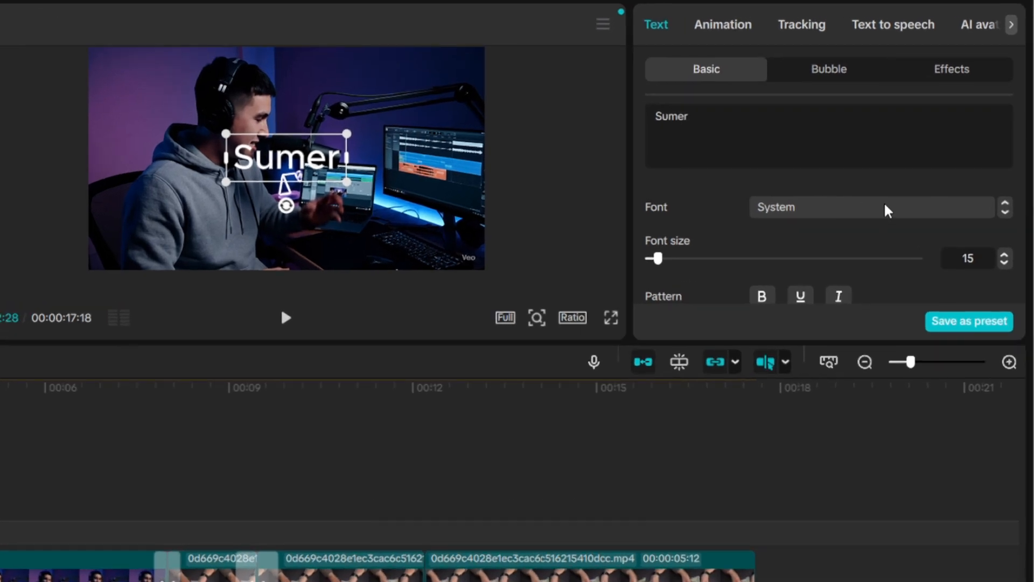
- Set the "Sumer" title's font to RobotoBlkCn and increase its font size to 34
left_click(887, 210)
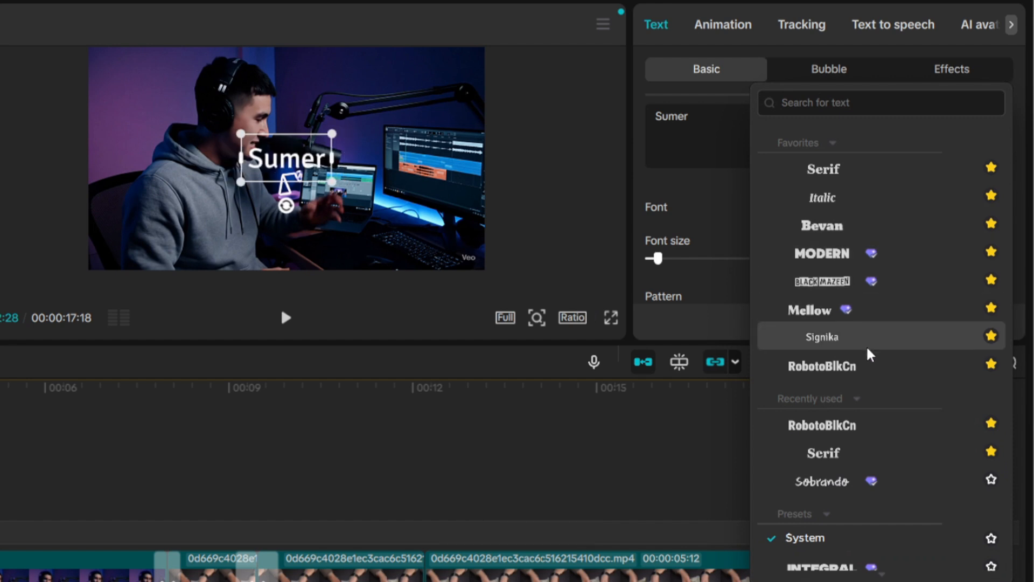
left_click(867, 366)
left_click_drag(656, 258, 674, 259)
- Turn on the glow of the "Sumer" title and change the glow color to light blue
scroll(811, 239, "down", 5)
left_click(722, 265)
scroll(800, 259, "down", 5)
scroll(802, 264, "up", 4)
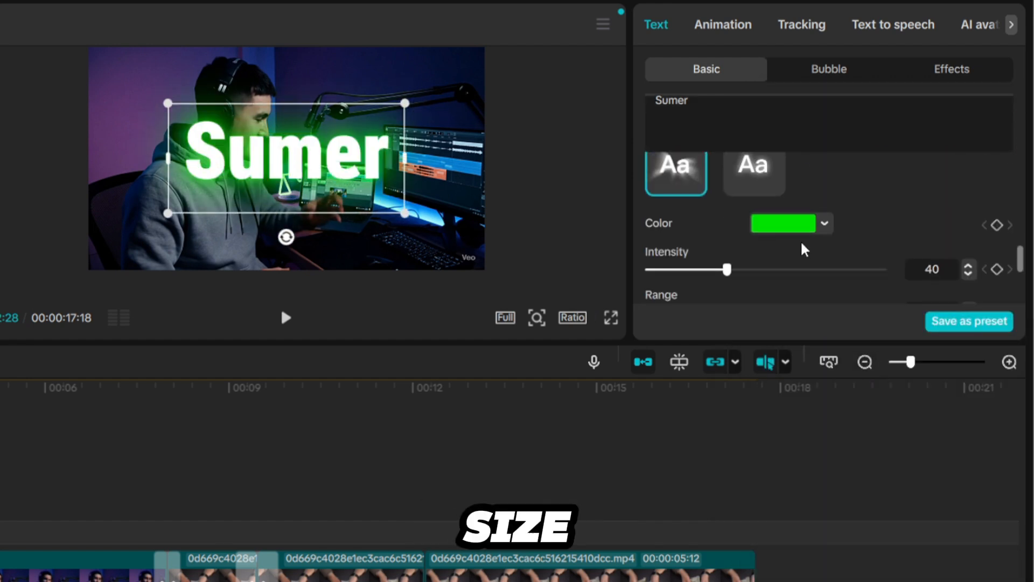
left_click(784, 221)
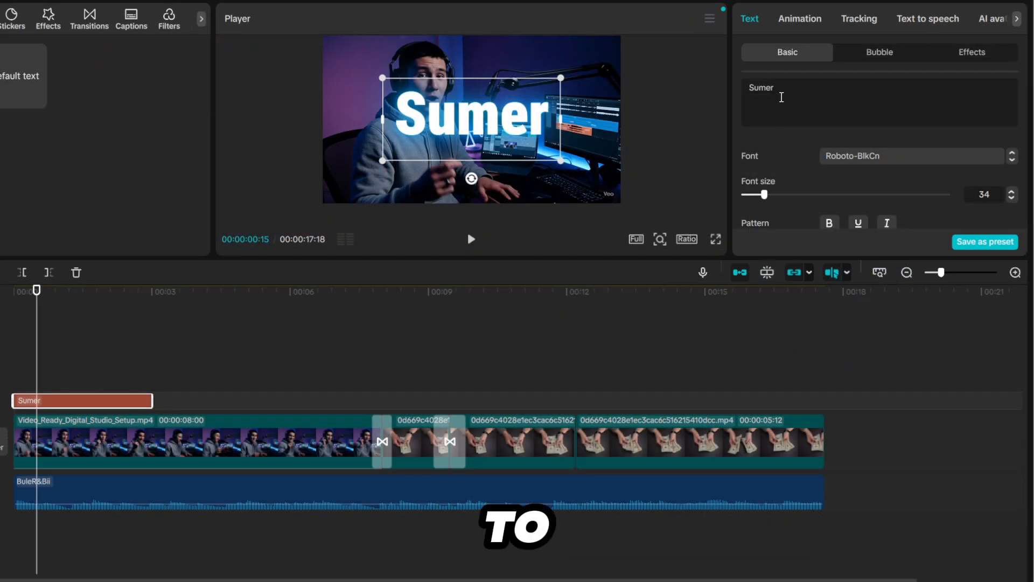
- Apply the Fade In entrance animation to the title and extend it to the end of the Video_Ready_Digital_Studio_Setup clip
left_click(789, 17)
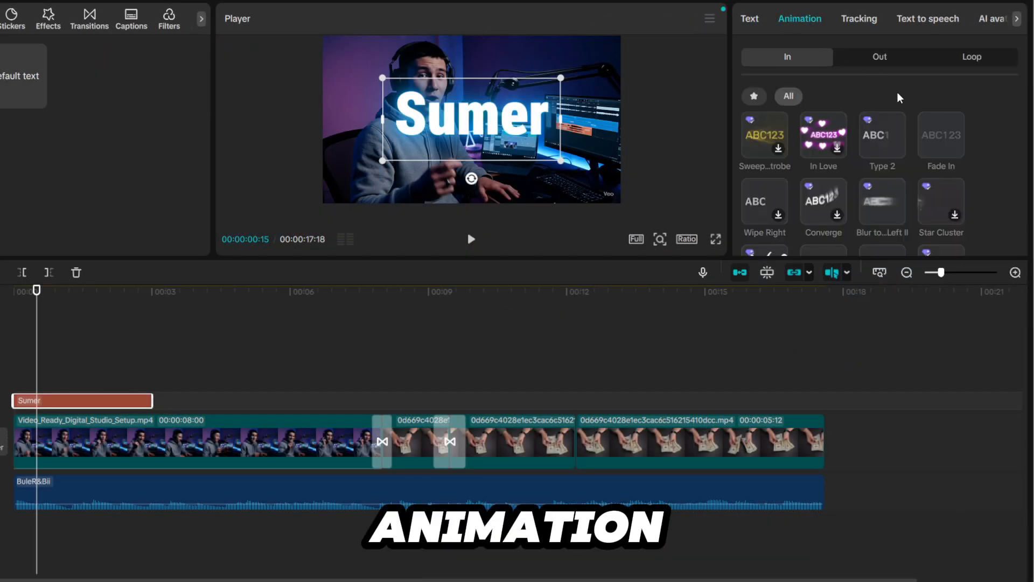
left_click(943, 136)
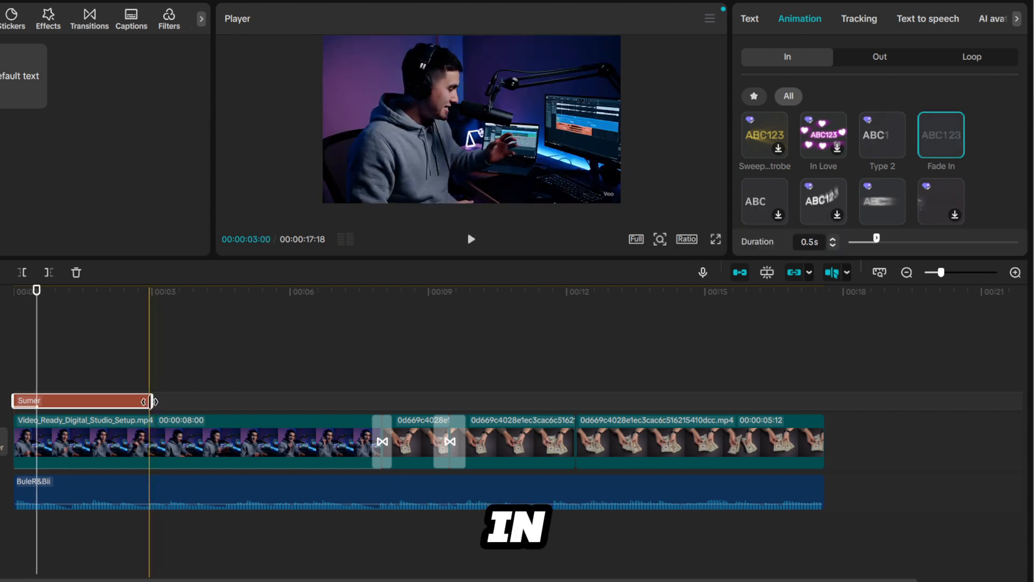
left_click_drag(155, 401, 95, 401)
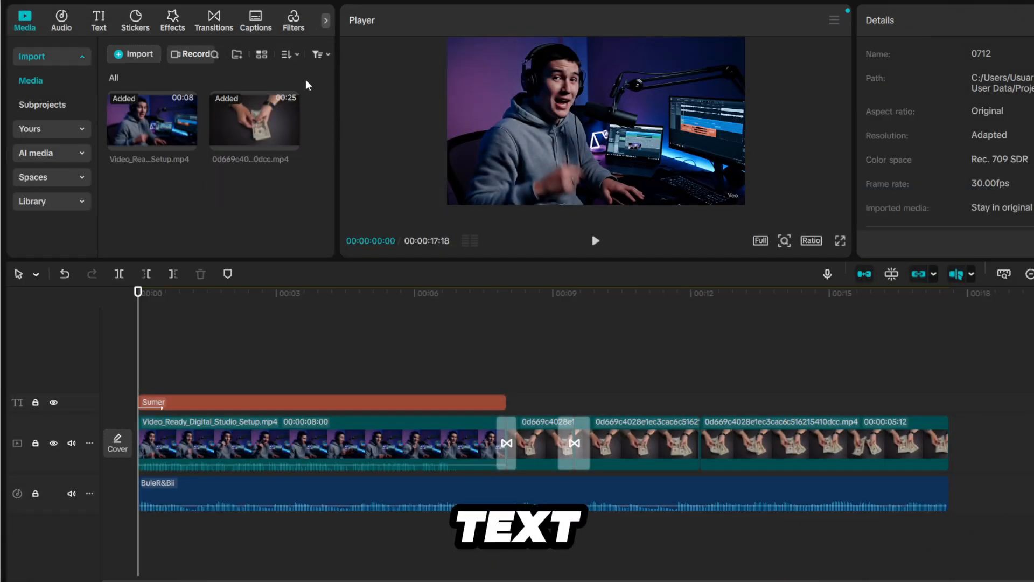
- Generate auto captions for the video with English as the spoken language and no bilingual captions
left_click(257, 22)
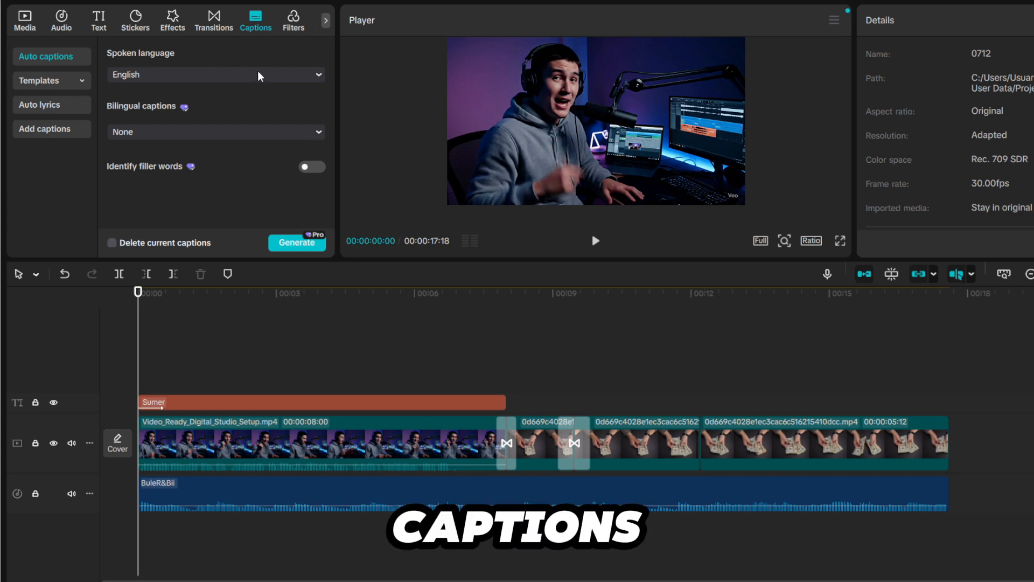
left_click(297, 243)
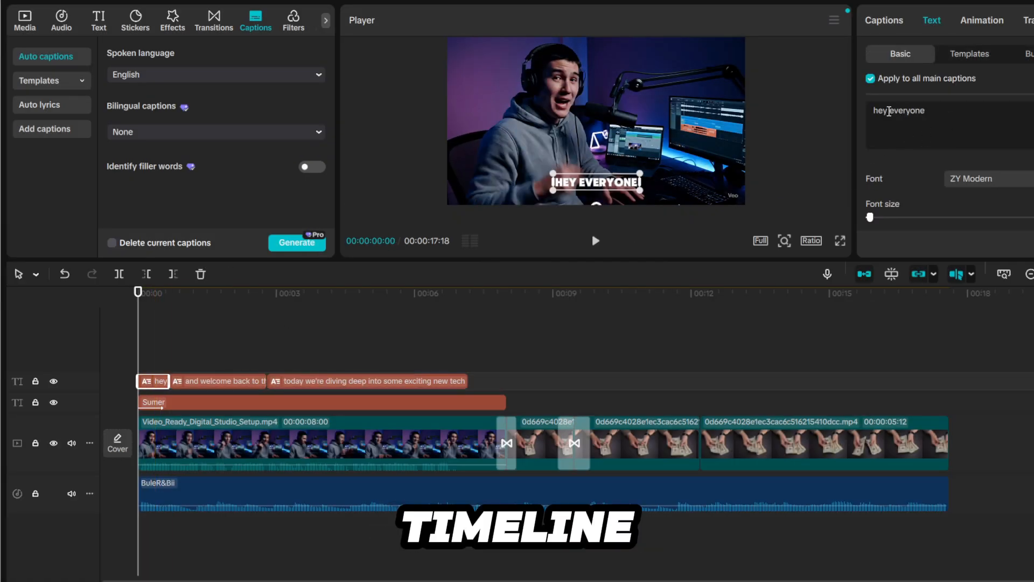
- Try rewording the first caption by replacing the word "hey" before "everyone"
left_click(888, 111)
key("BackSpace")
key("BackSpace")
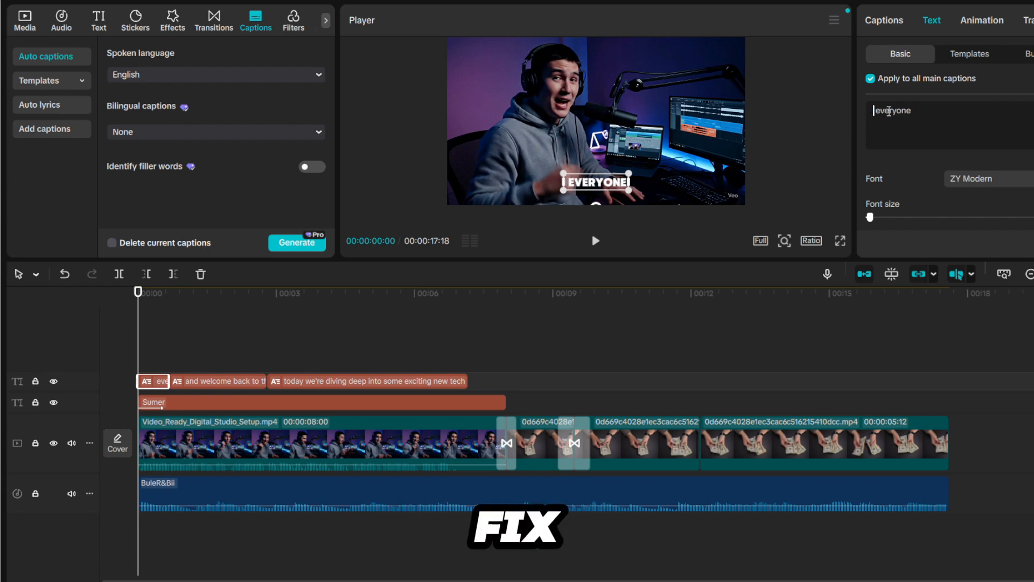
type("hell")
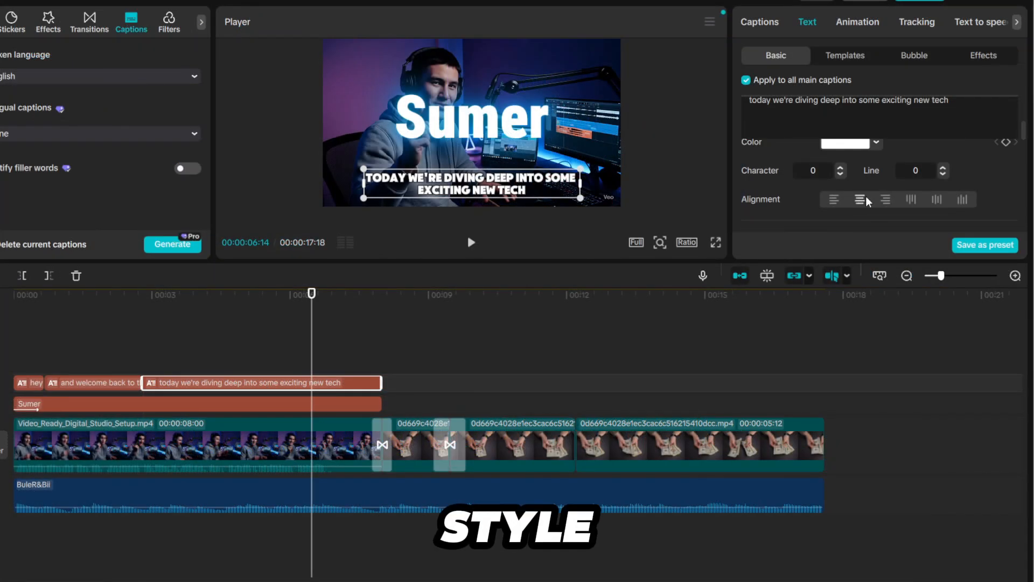
- Apply the first text preset style after None to all main captions and align their text to the right
left_click(885, 199)
left_click(859, 199)
scroll(858, 174, "down", 2)
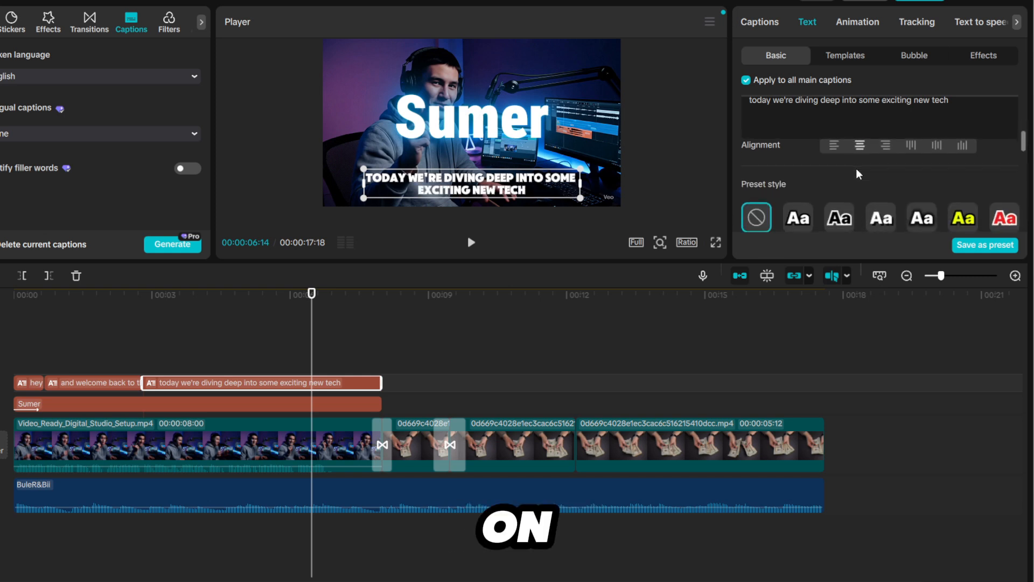
scroll(858, 174, "up", 2)
scroll(845, 177, "down", 2)
left_click(802, 221)
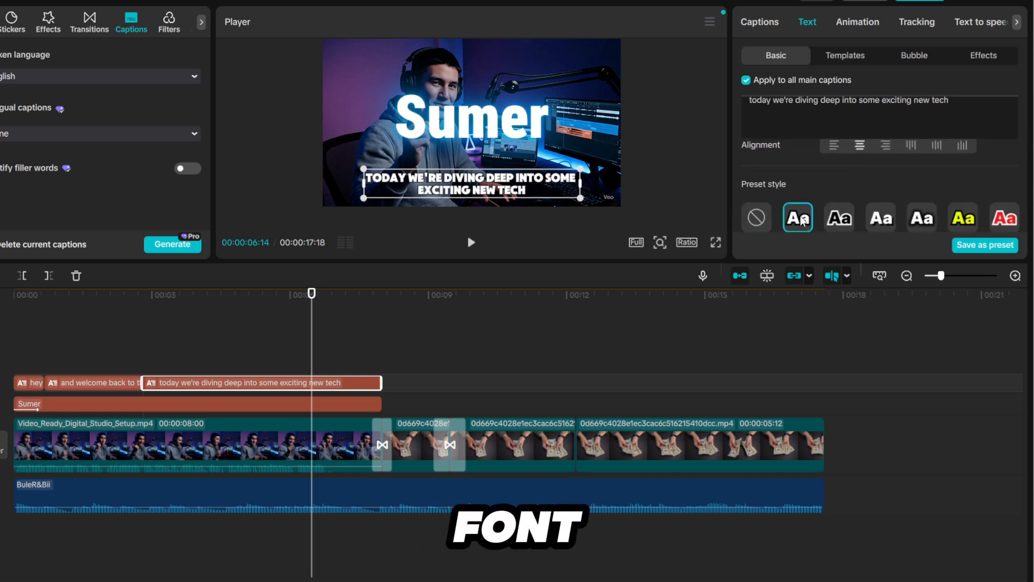
scroll(832, 202, "up", 2)
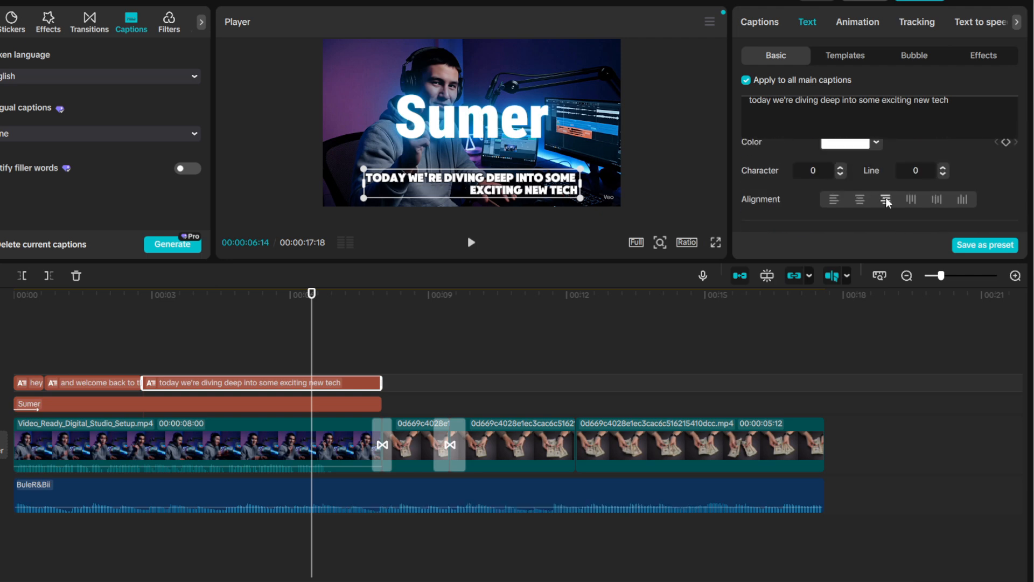
left_click(885, 199)
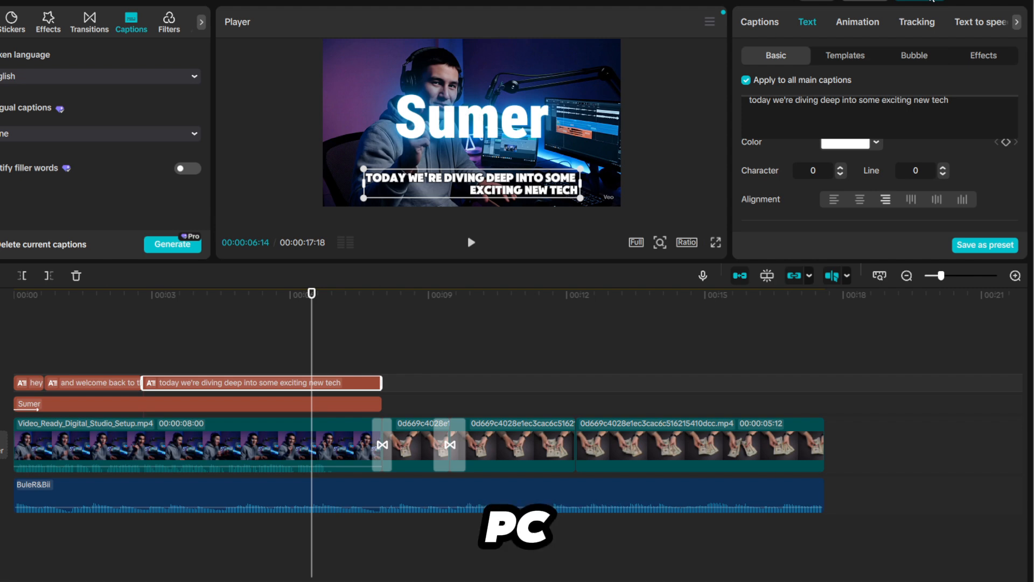
- Export the video as 0712 in mp4 format at 1080P and 30fps with the H.264 codec and recommended bit rate
left_click(932, 1)
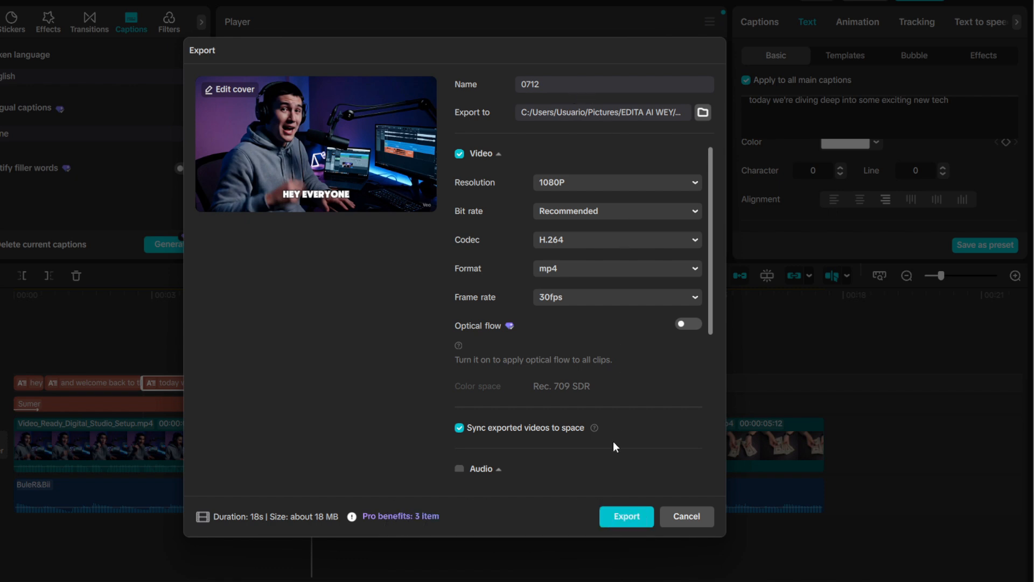
left_click(626, 515)
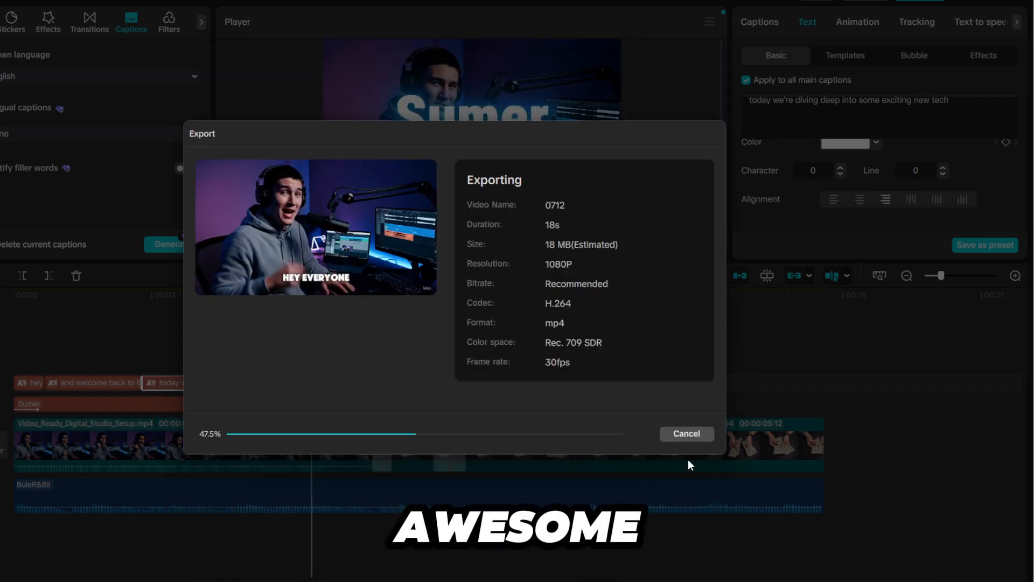